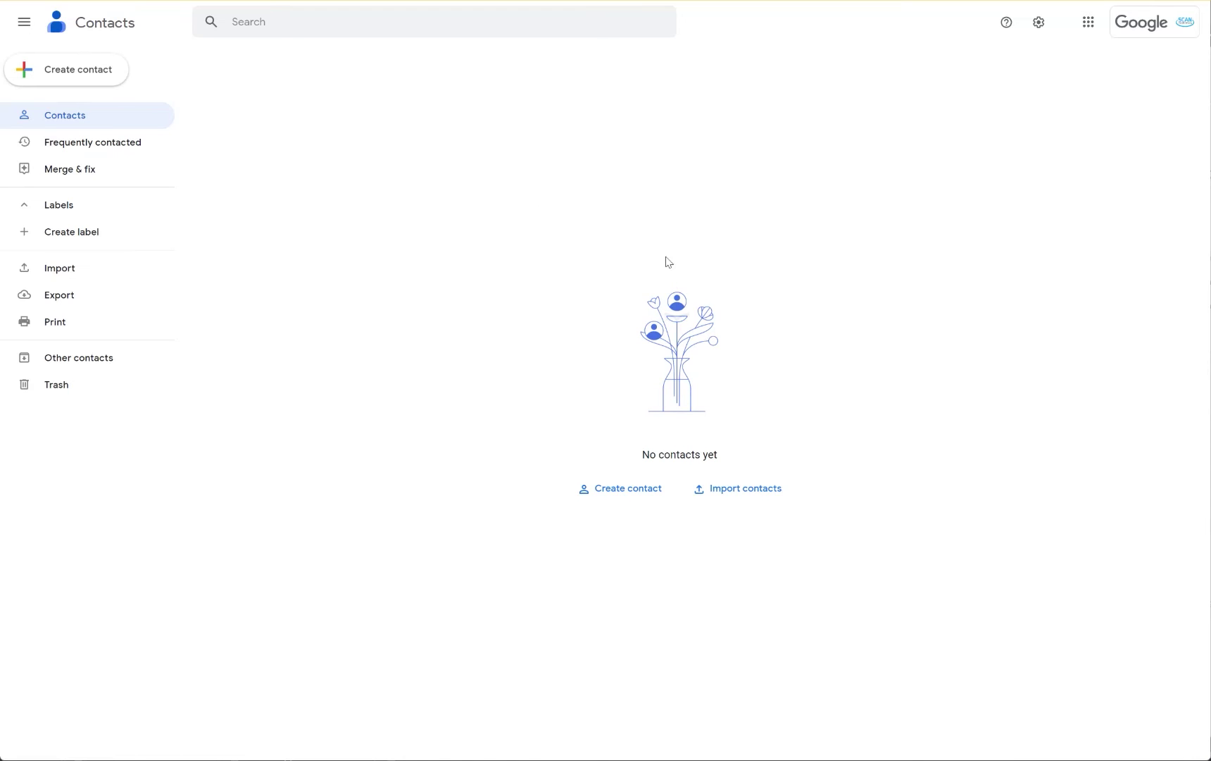
Select all 55 frequently contacted people and export them as Google CSV to contacts.csv.
click(118, 144)
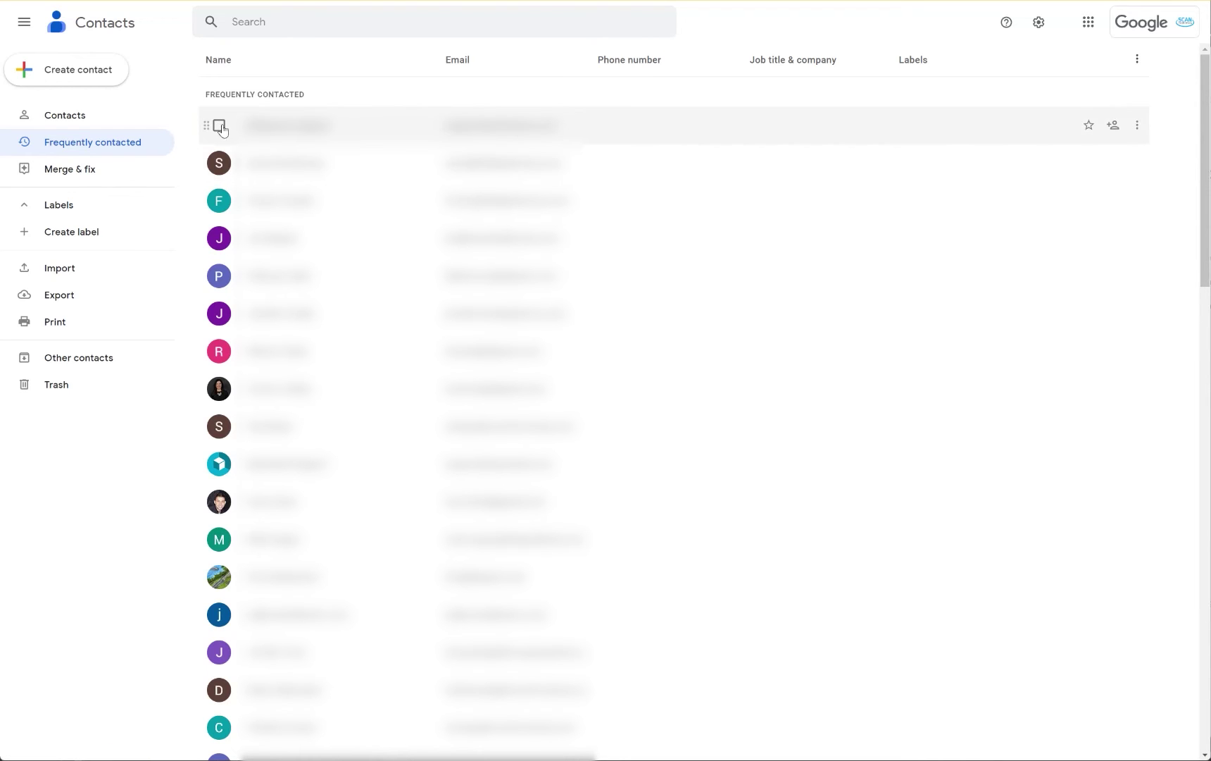
click(220, 127)
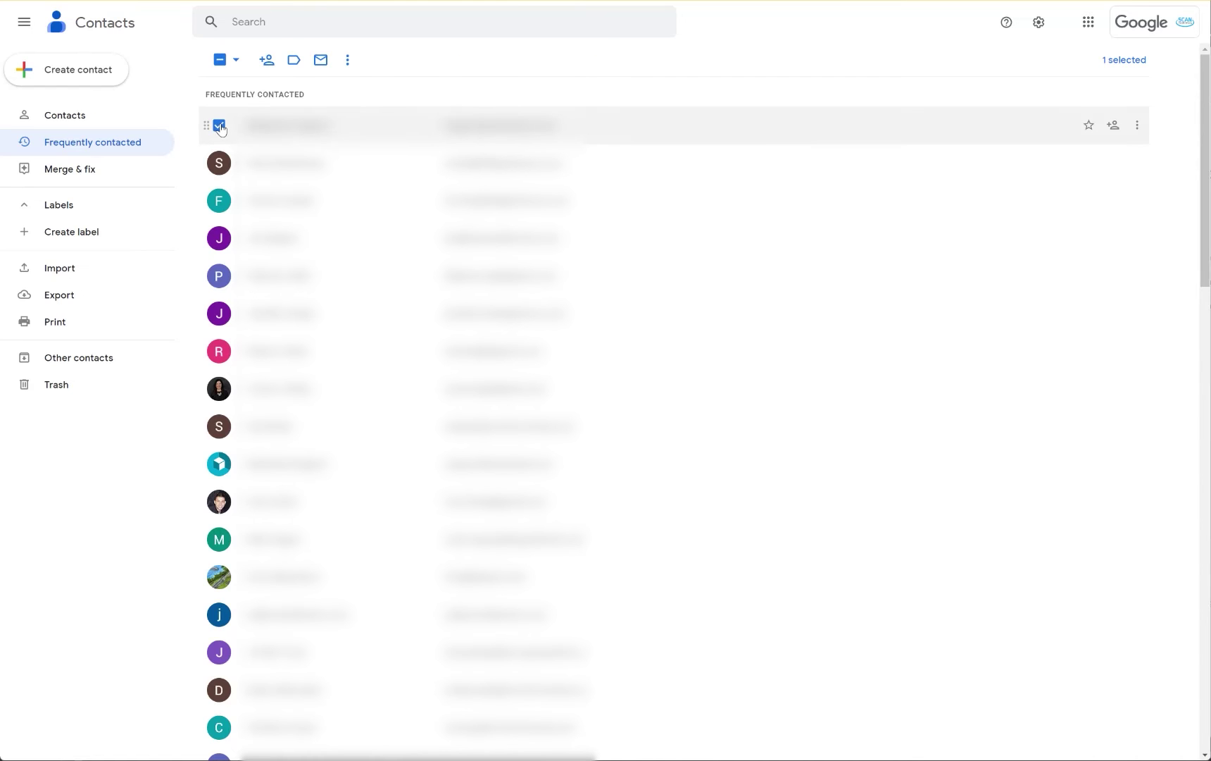
click(236, 62)
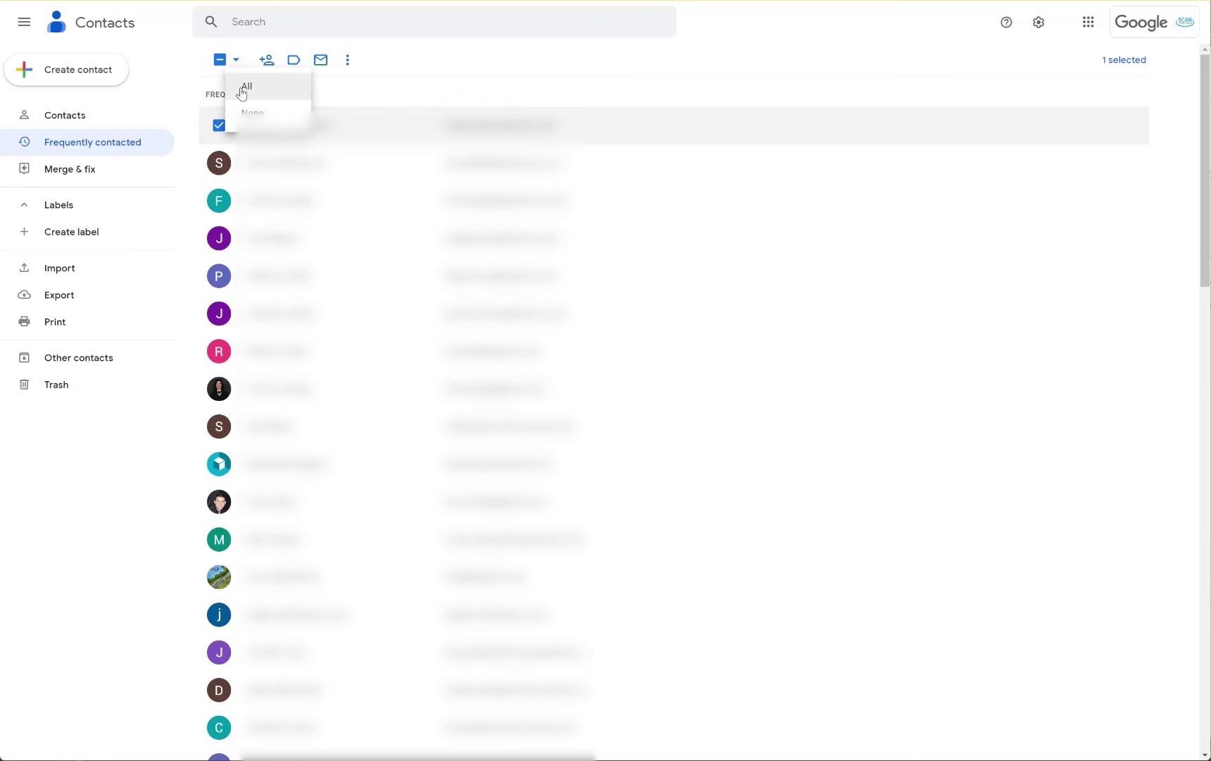
click(246, 86)
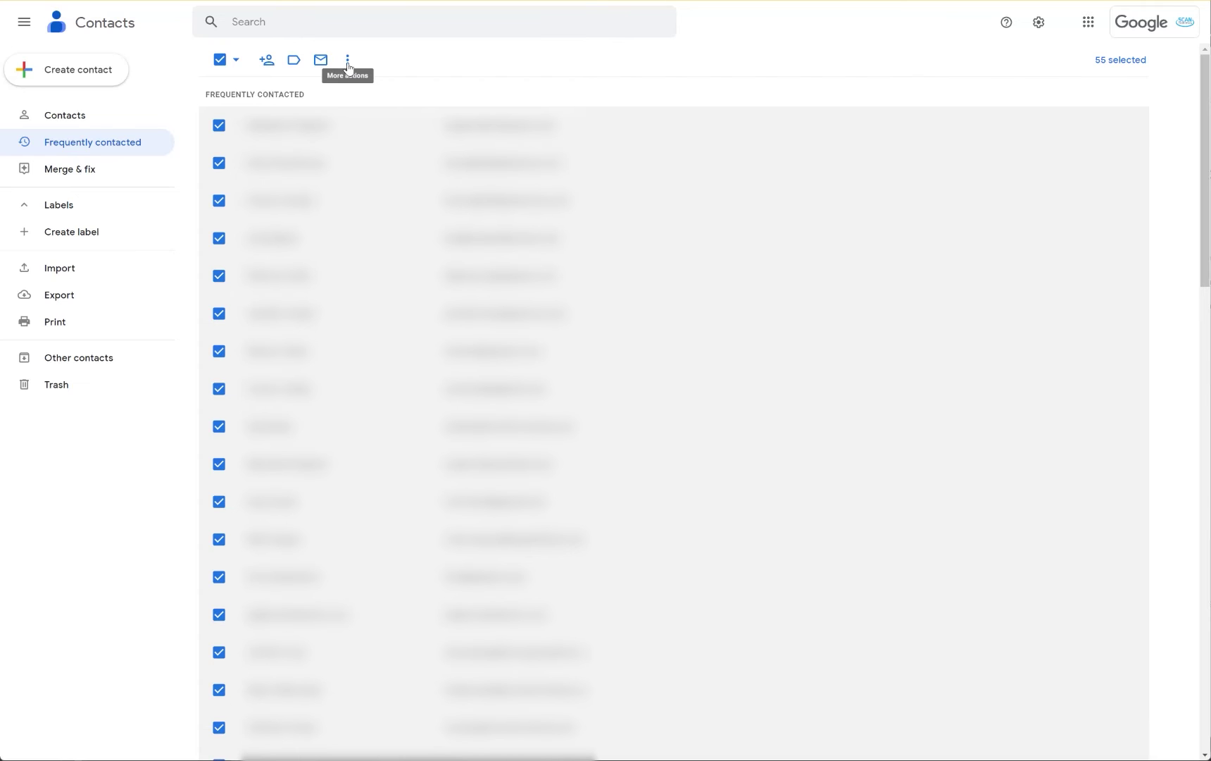
click(348, 64)
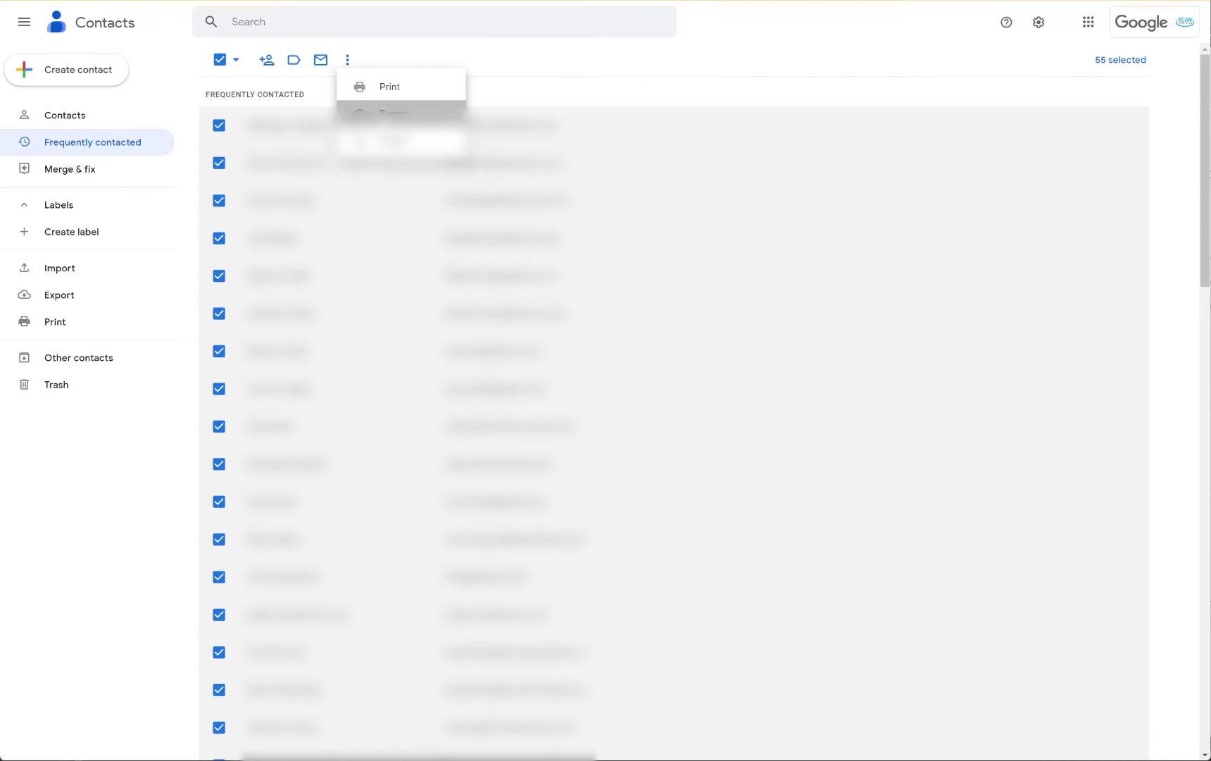
click(386, 113)
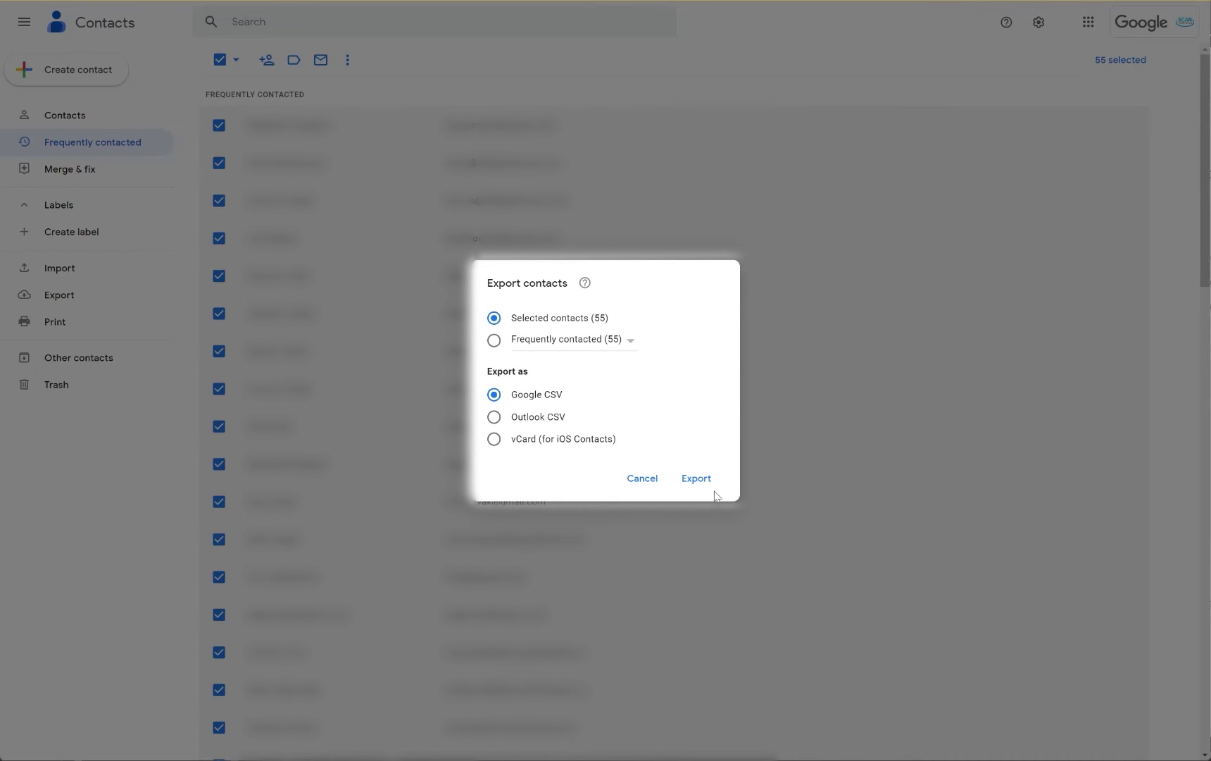
click(704, 485)
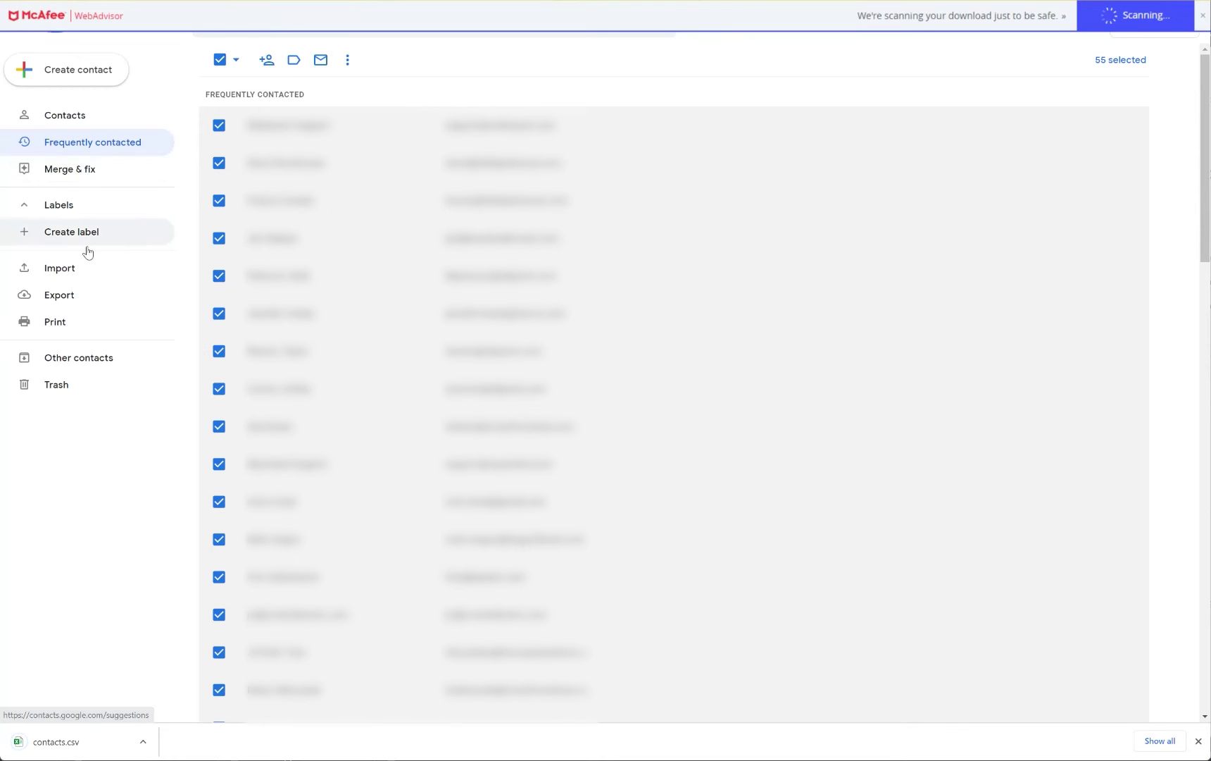
click(81, 362)
click(95, 150)
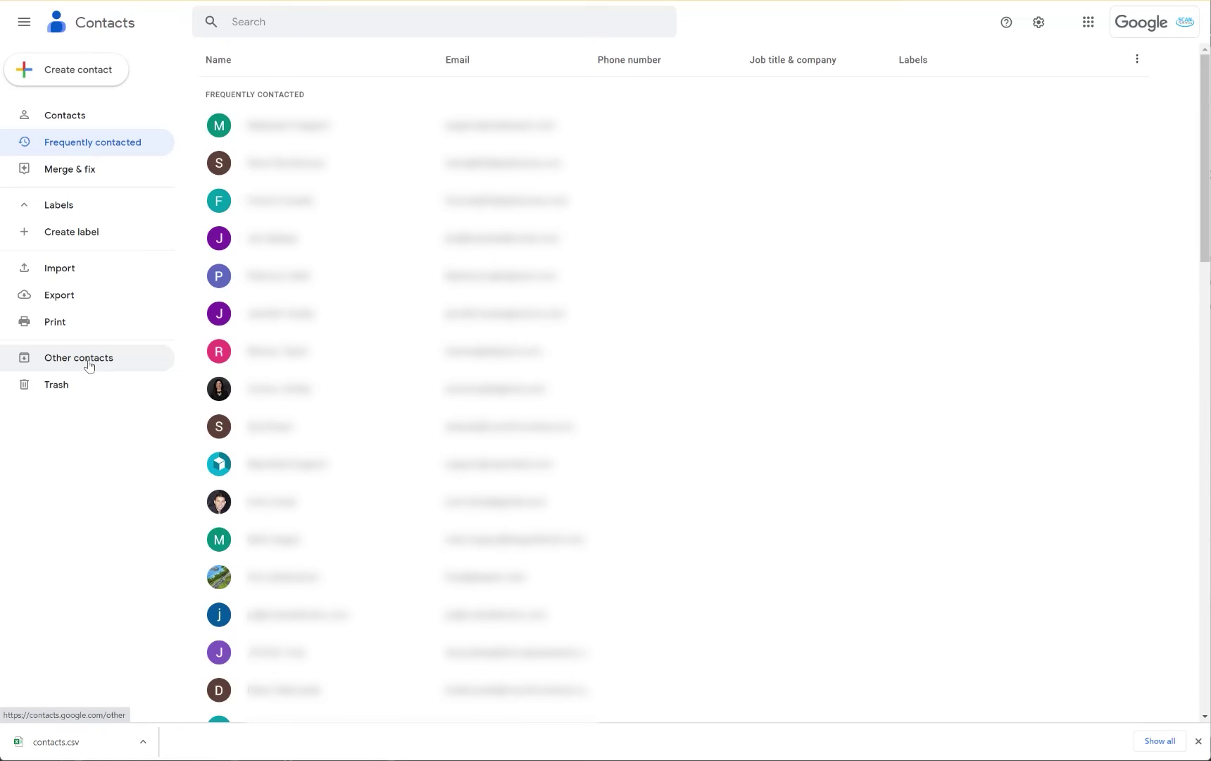
Select all 61 other contacts and export them as Google CSV to contacts (1).csv.
click(88, 364)
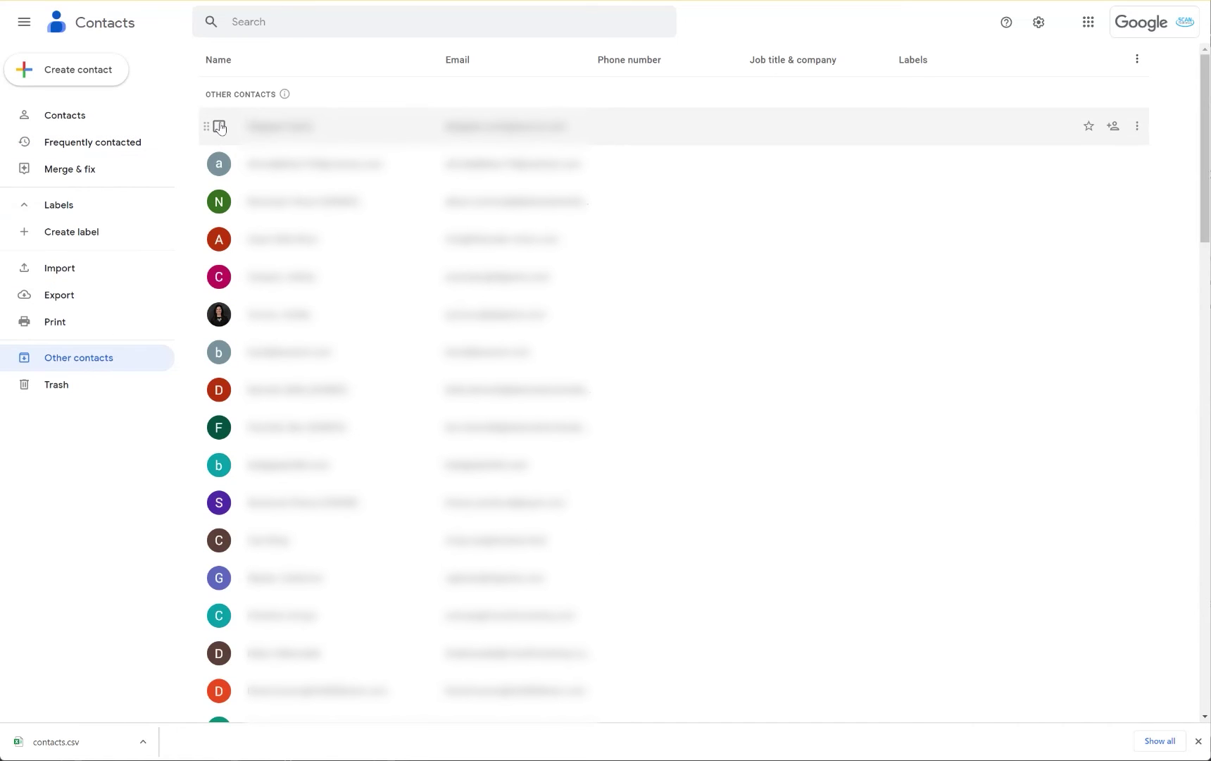
click(219, 127)
click(237, 62)
click(245, 86)
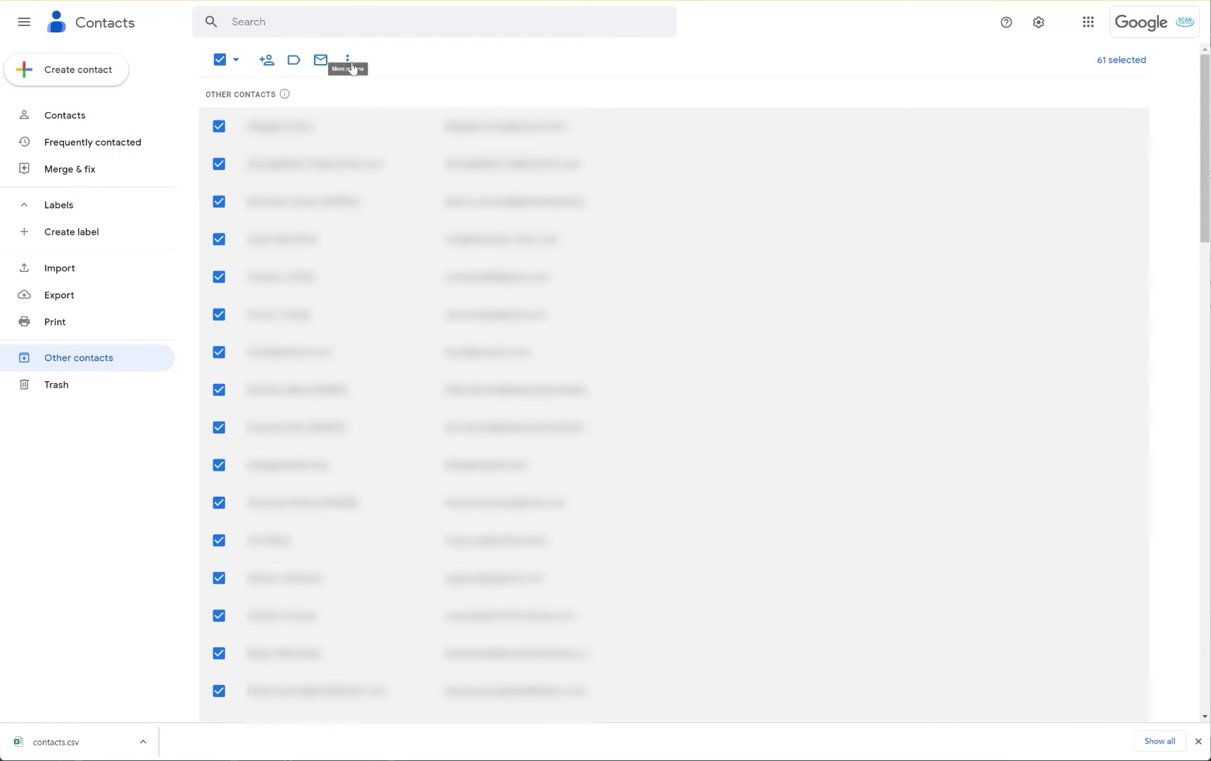
click(348, 62)
click(393, 112)
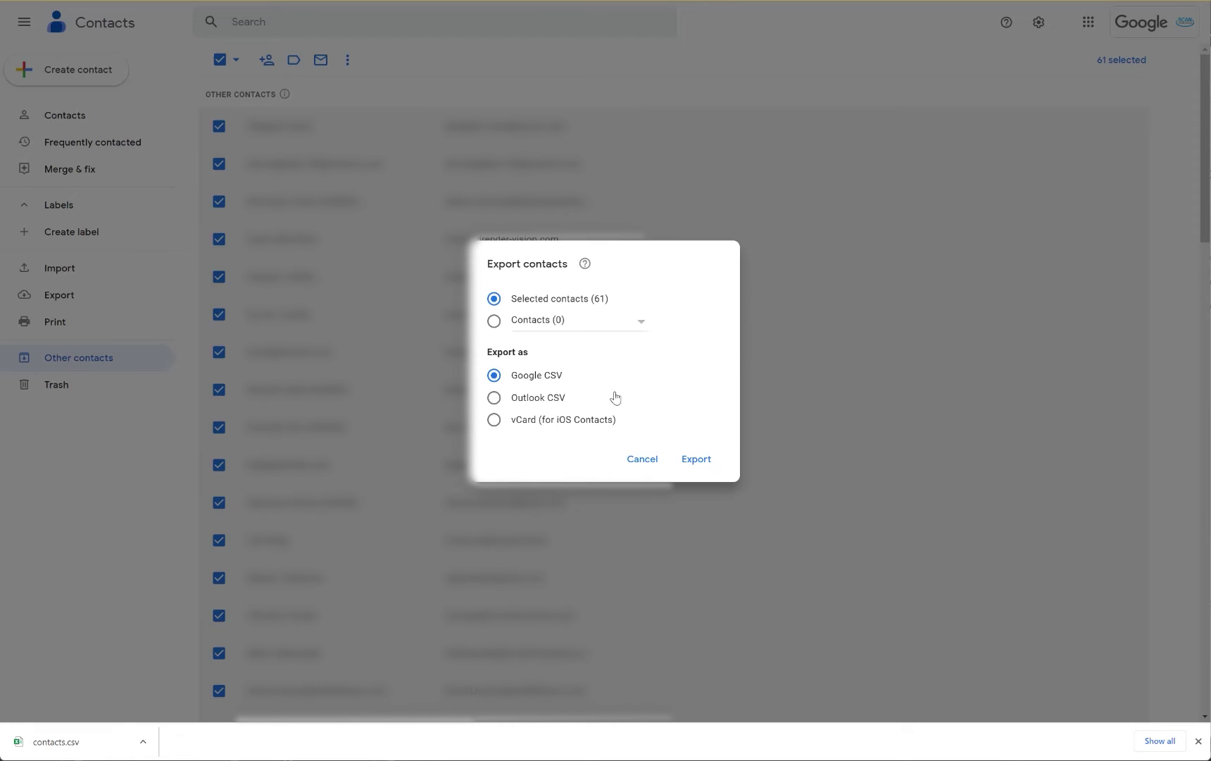
click(696, 459)
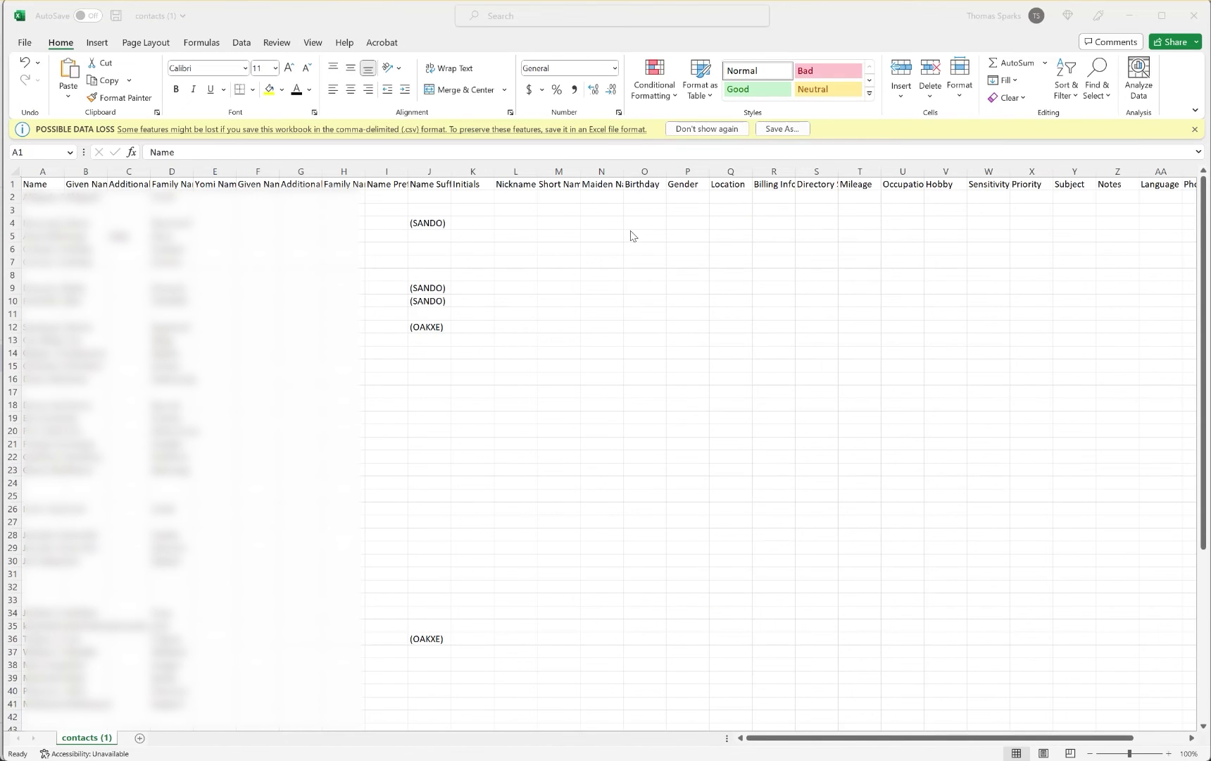
Auto-fit columns A and B of contacts (1) to show the Name and Given Name entries.
double_click(64, 171)
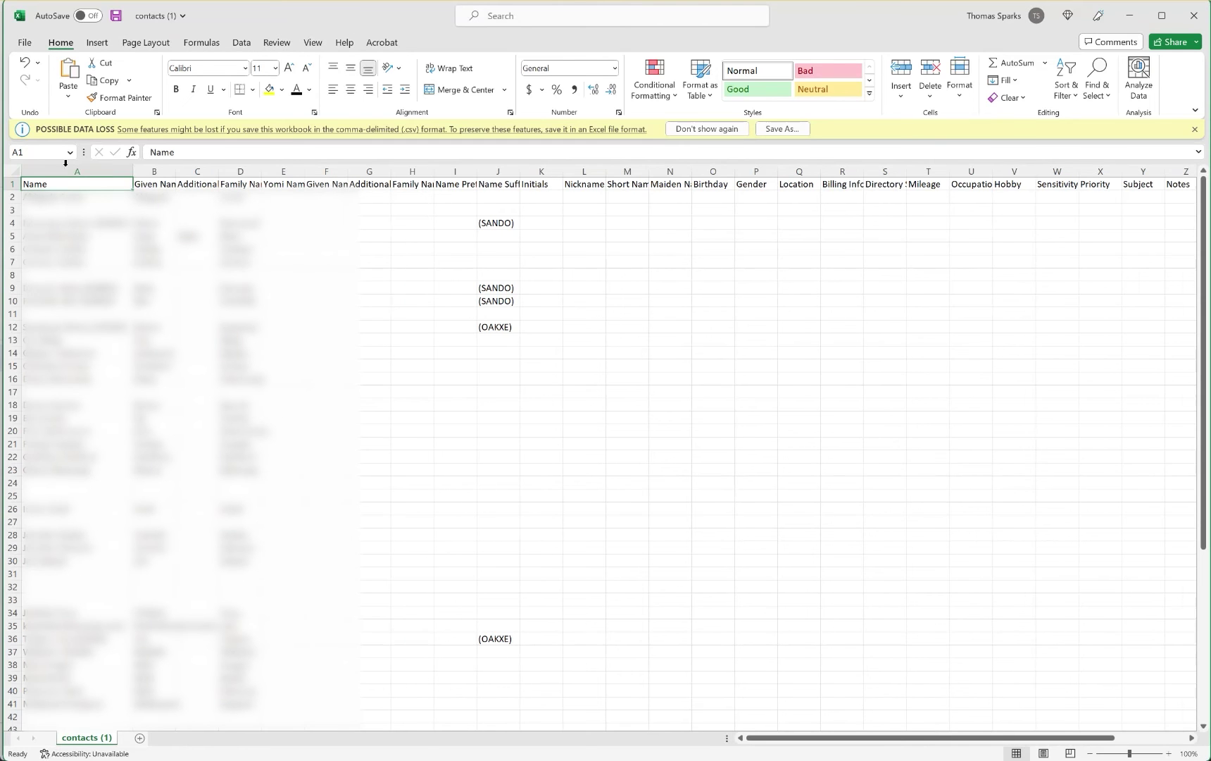
double_click(175, 172)
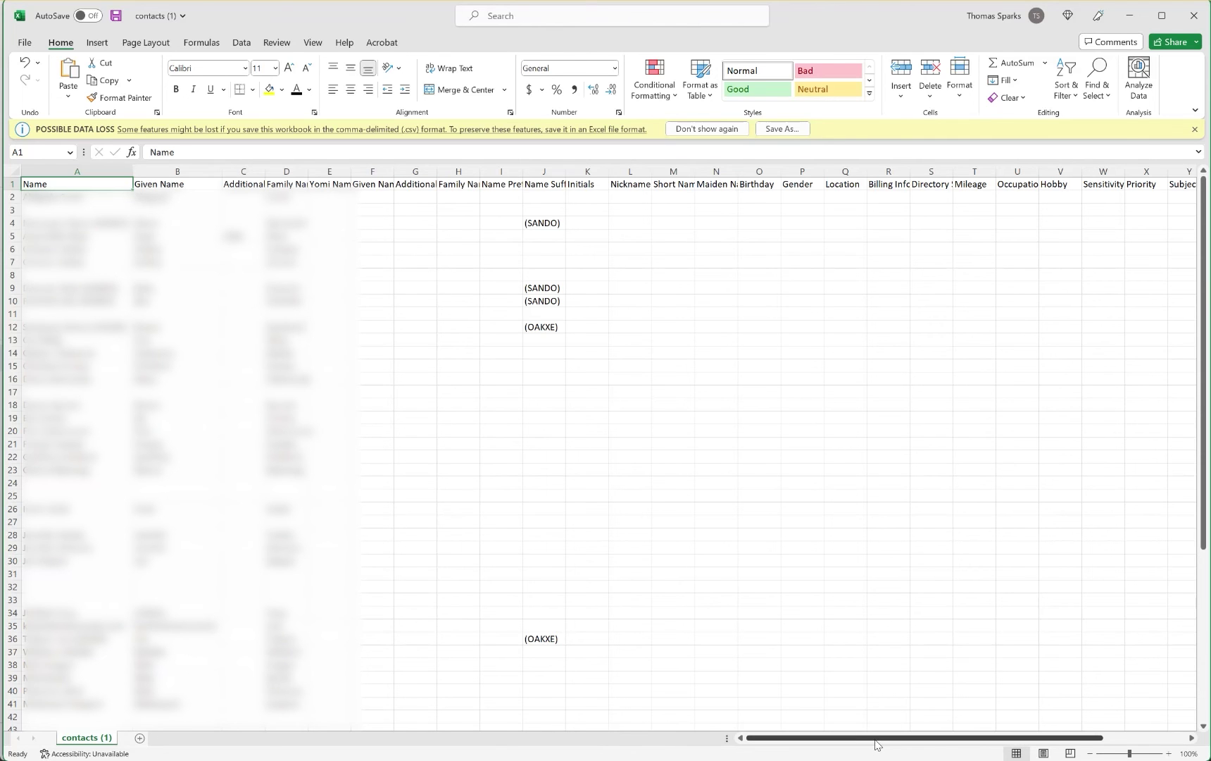
drag(877, 744, 1014, 743)
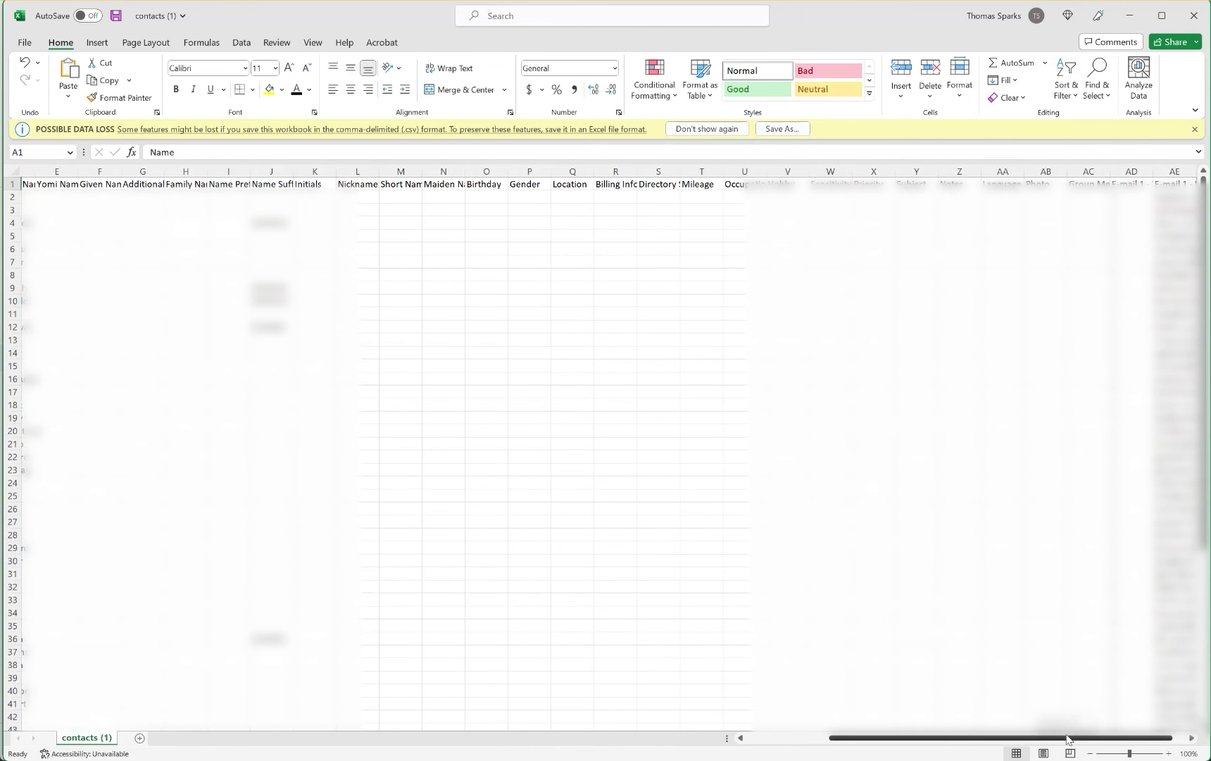
Widen column AE to show the full email addresses and select the first one in AE2.
drag(1067, 739, 1081, 739)
click(1192, 737)
drag(1193, 737, 1192, 738)
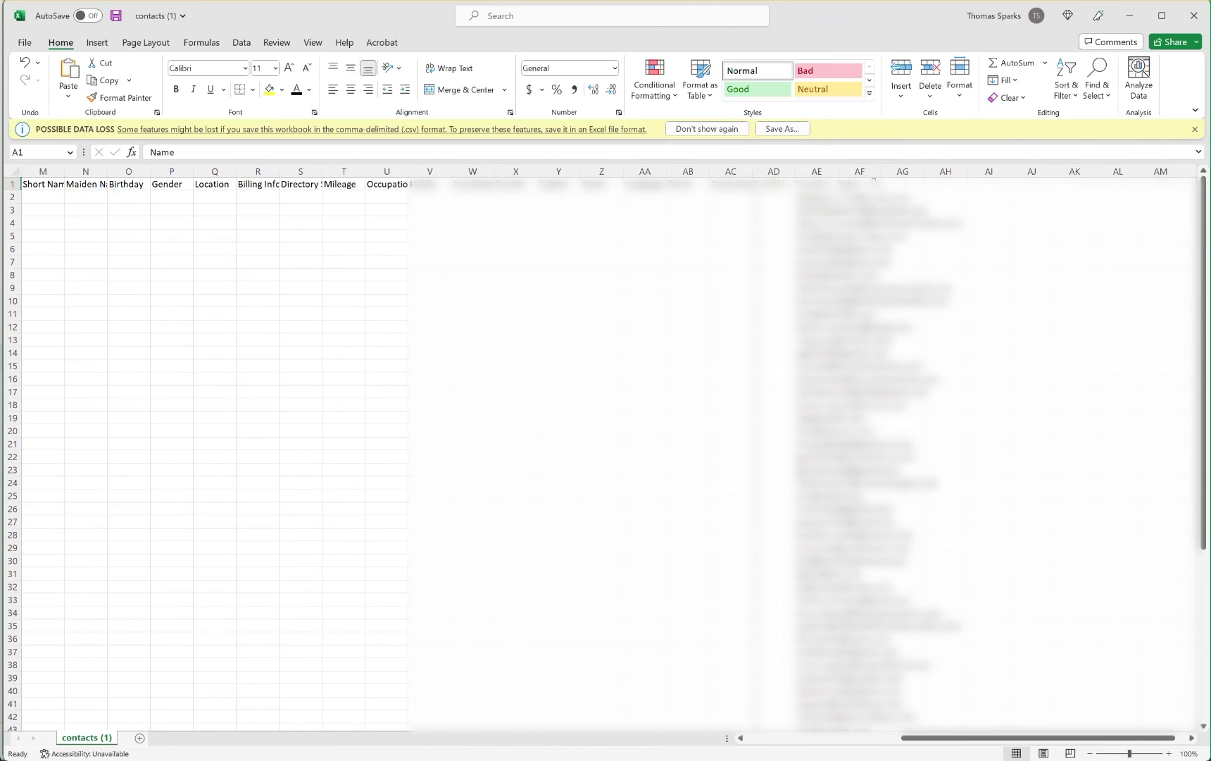
double_click(838, 171)
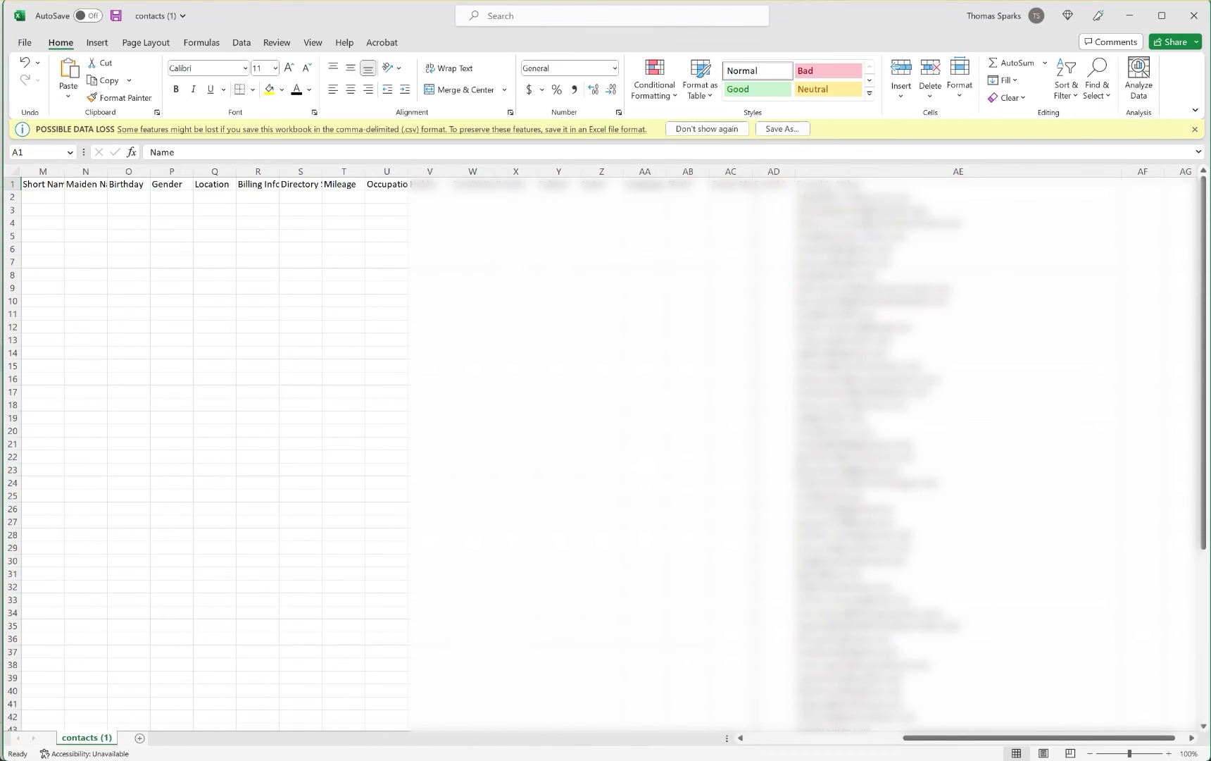
click(959, 197)
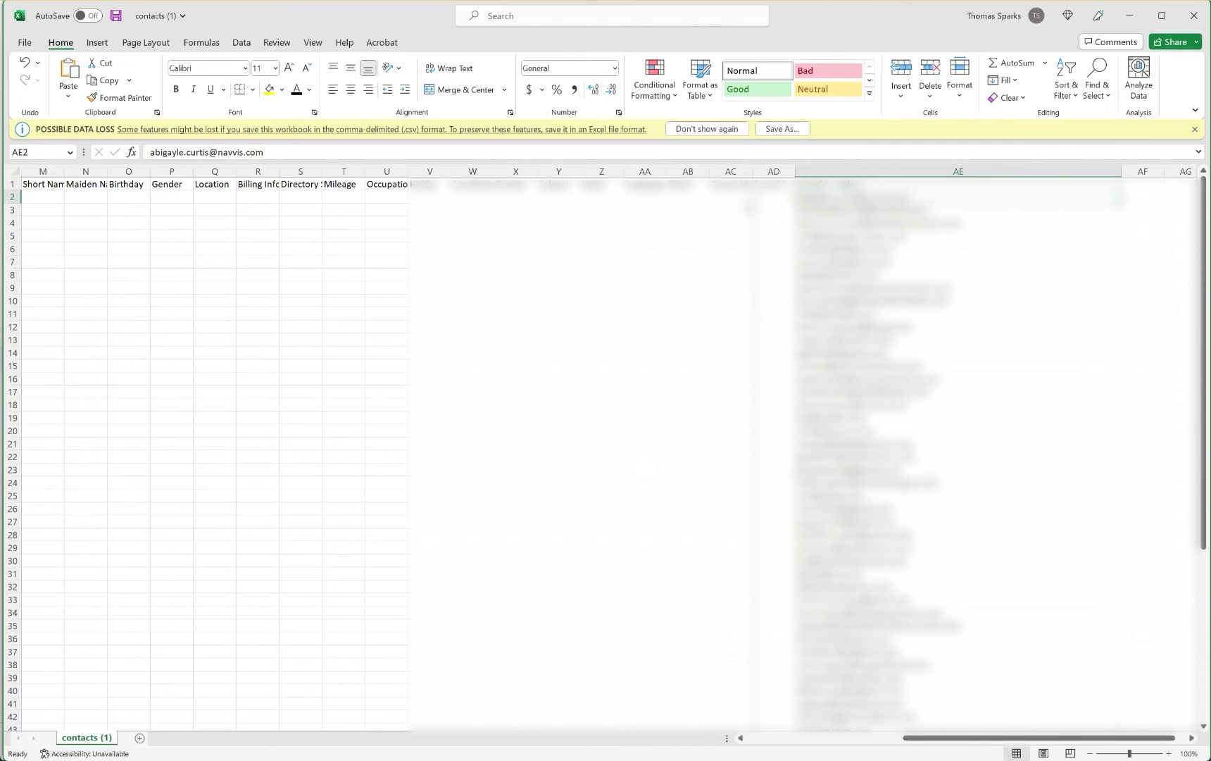
Copy all 61 email addresses in column AE and switch back to the contacts workbook.
key(shift+Down)
key(shift+Down)
key(shift+Down)
key(shift+Down)
key(shift+Down)
key(shift+Down)
key(shift+Down)
key(shift+Down)
key(shift+Down)
key(shift+Down)
key(shift+Down)
key(shift+Down)
key(shift+Down)
key(shift+Down)
key(shift+Down)
key(shift+Down)
key(shift+Down)
key(shift+Down)
key(shift+Down)
key(shift+Down)
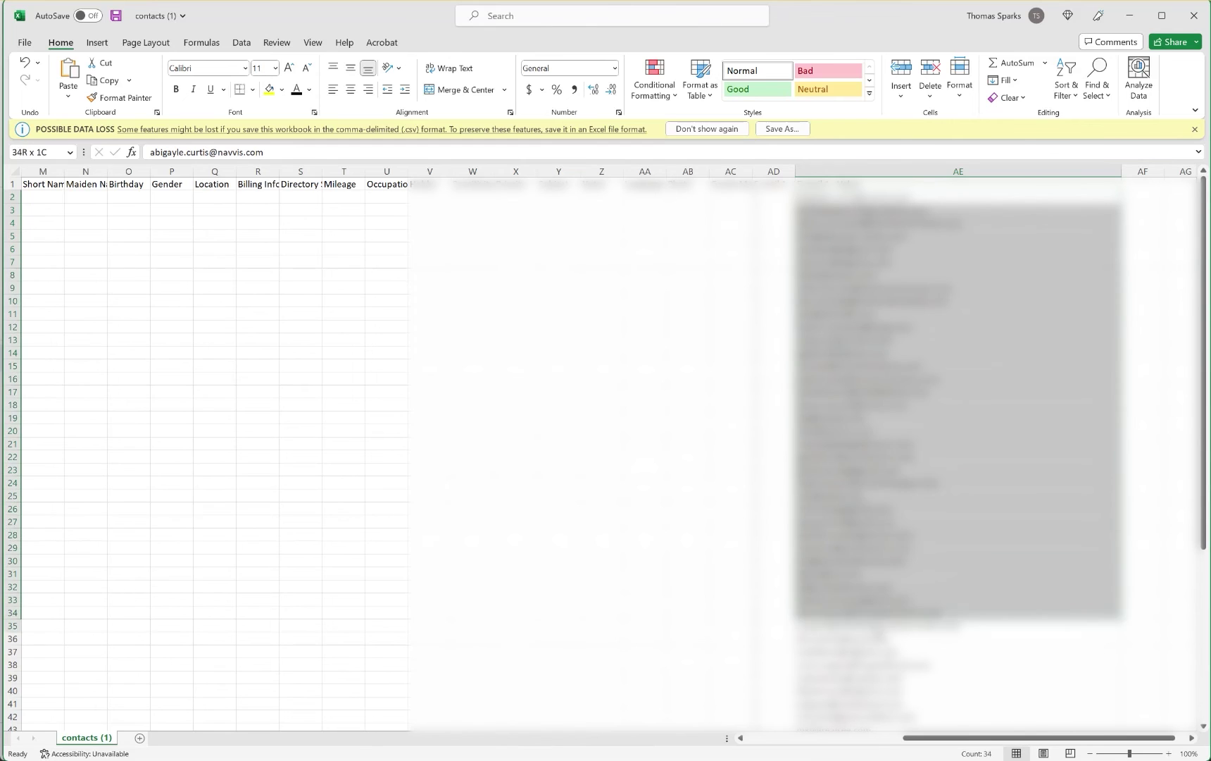
key(shift+Down)
key(shift+Down)
key(shift+Down)
key(shift+Down)
key(shift+Down)
key(shift+Down)
key(shift+Down)
key(shift+Down)
key(shift+Down)
key(shift+Down)
key(shift+Down)
key(shift+Down)
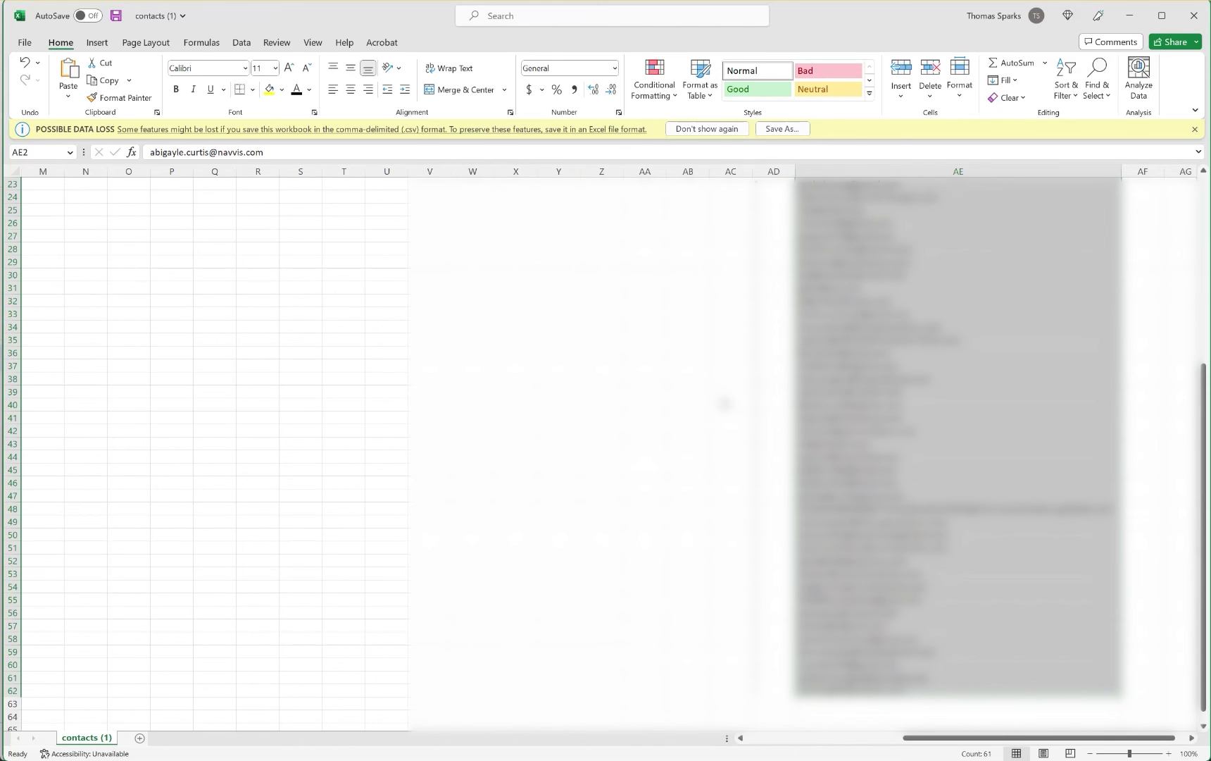
scroll(724, 404, up, 3)
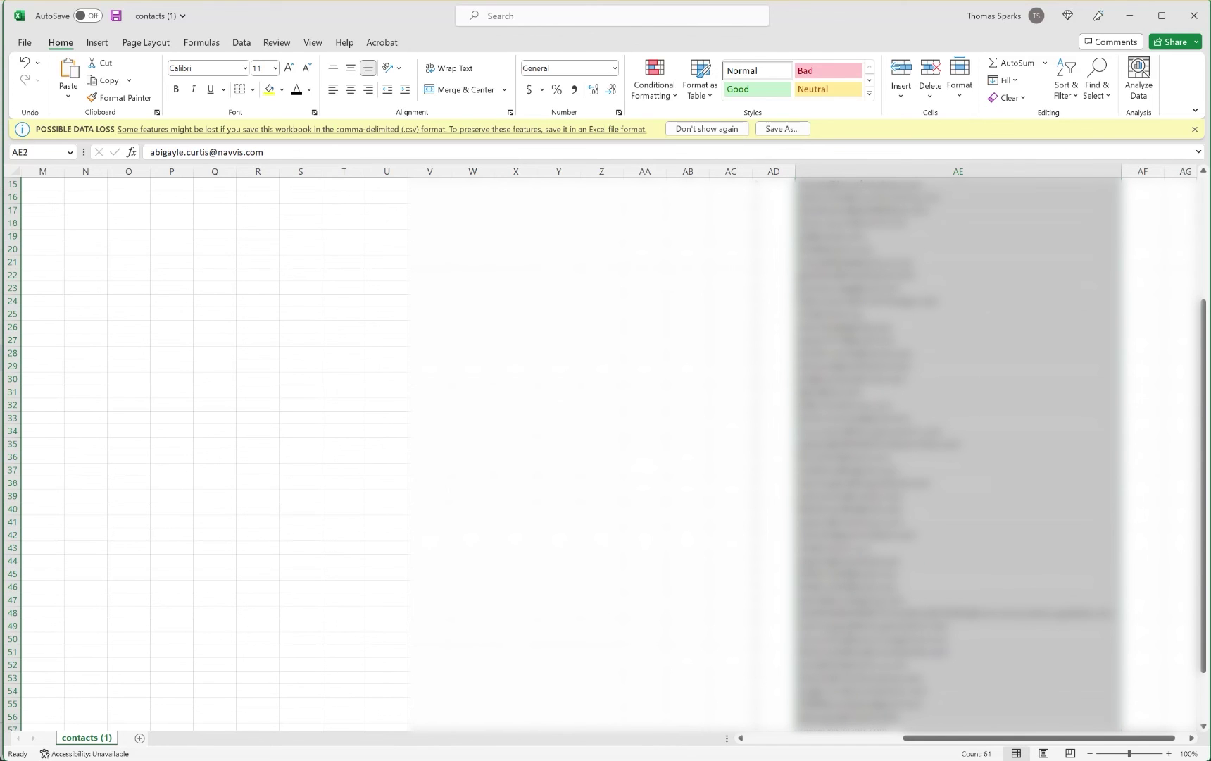
key(ctrl+c)
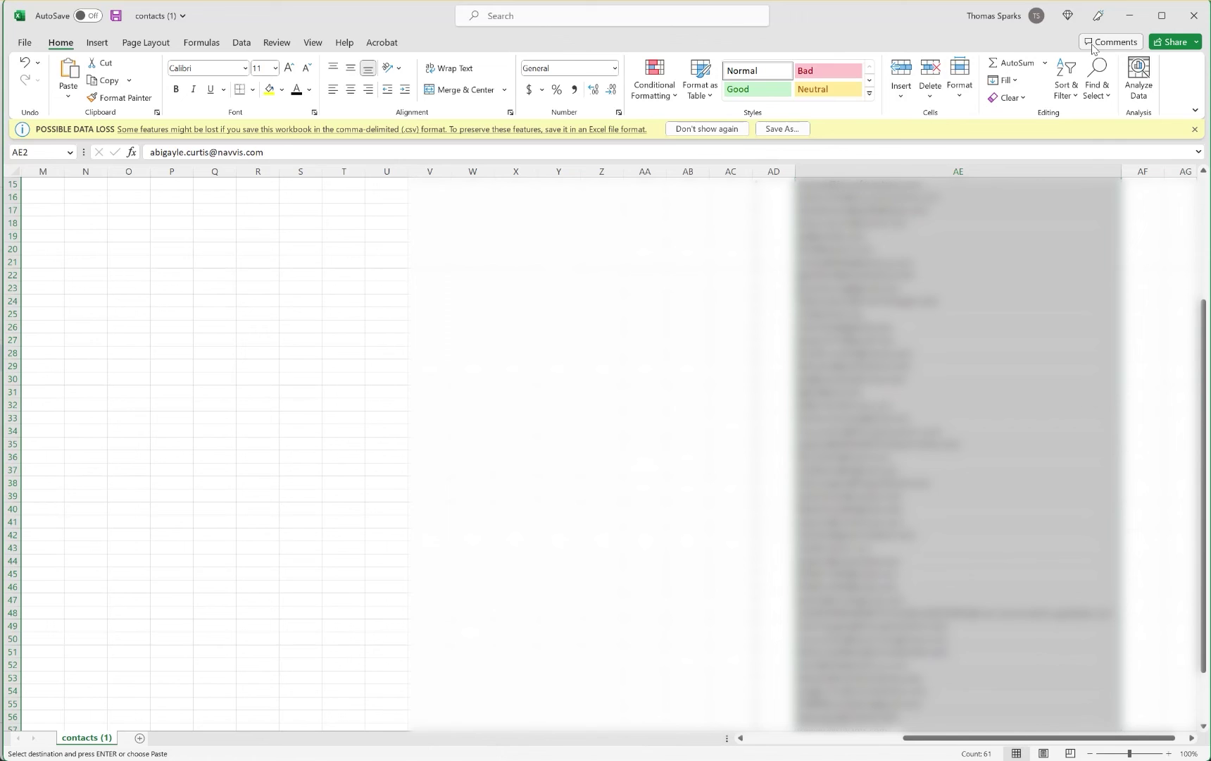
key(alt+Tab)
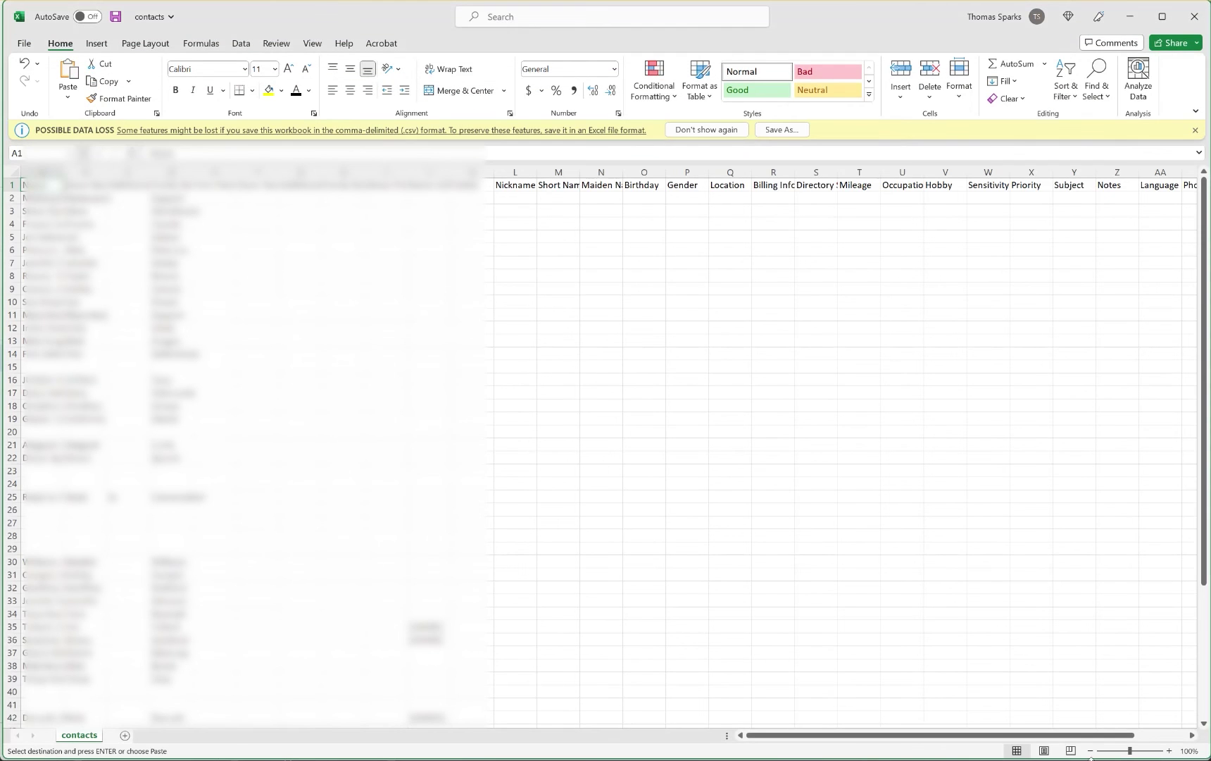
Paste the 61 copied emails at AE57 in the contacts workbook, below the existing addresses.
click(1173, 735)
scroll(274, 556, down, 9)
click(173, 547)
key(ctrl+v)
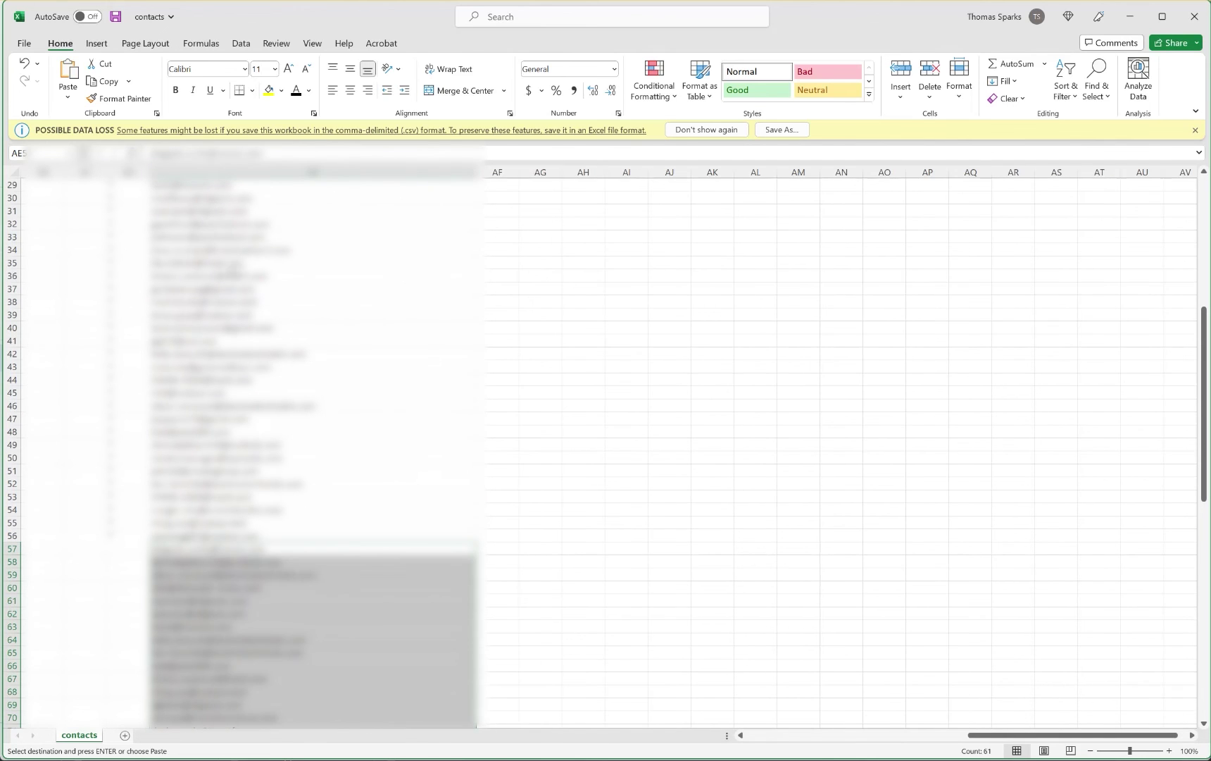
scroll(235, 279, up, 2)
scroll(235, 280, left, 2)
scroll(238, 283, up, 1)
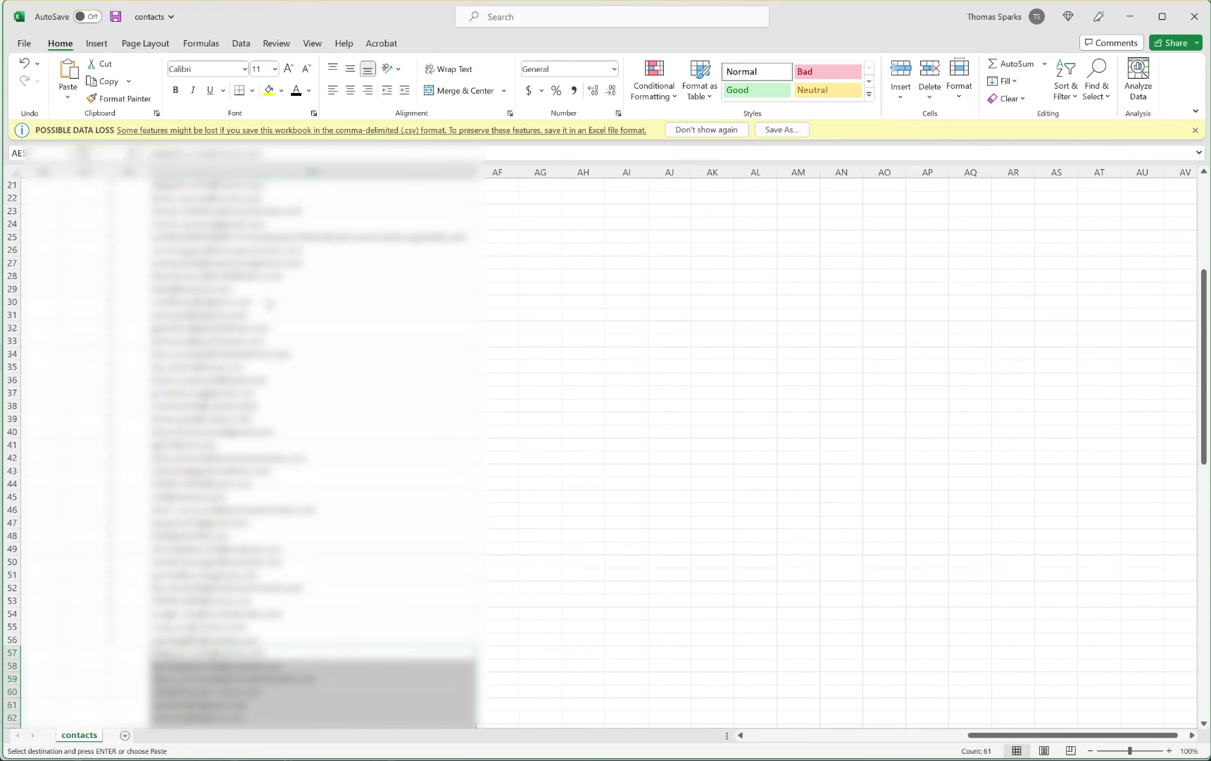
scroll(269, 305, up, 7)
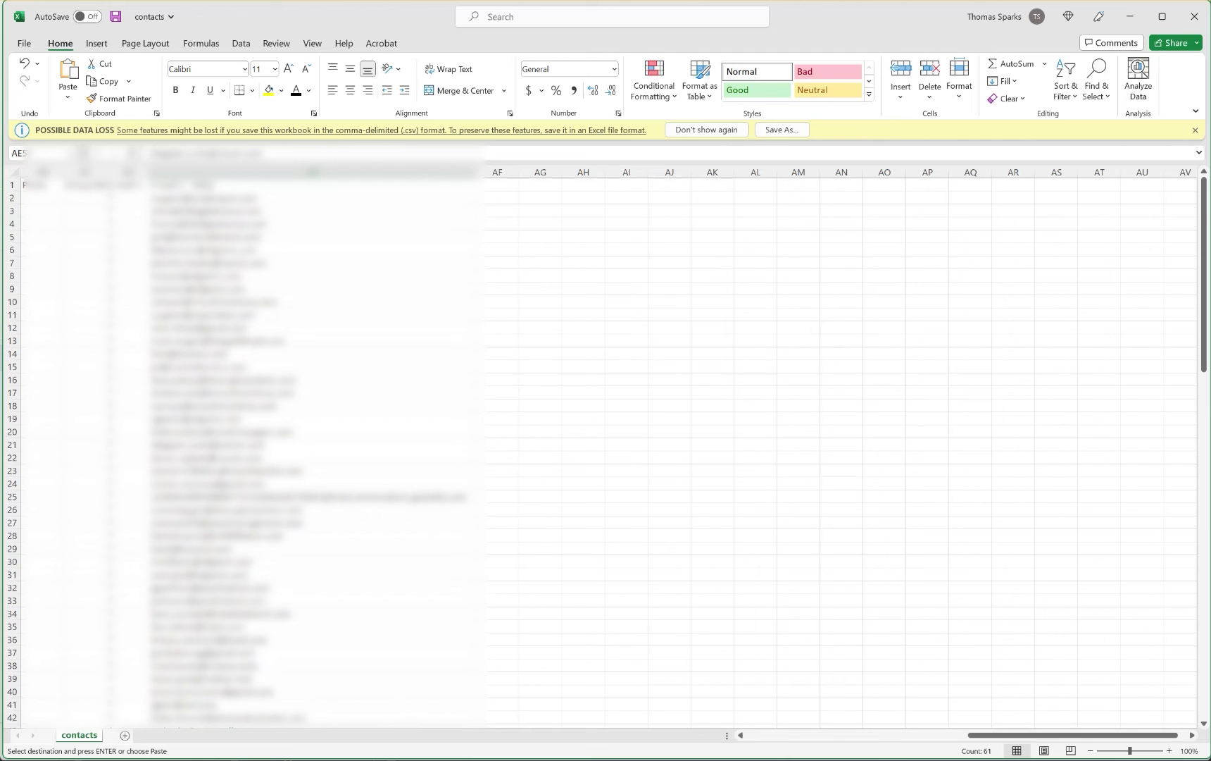
scroll(233, 451, down, 17)
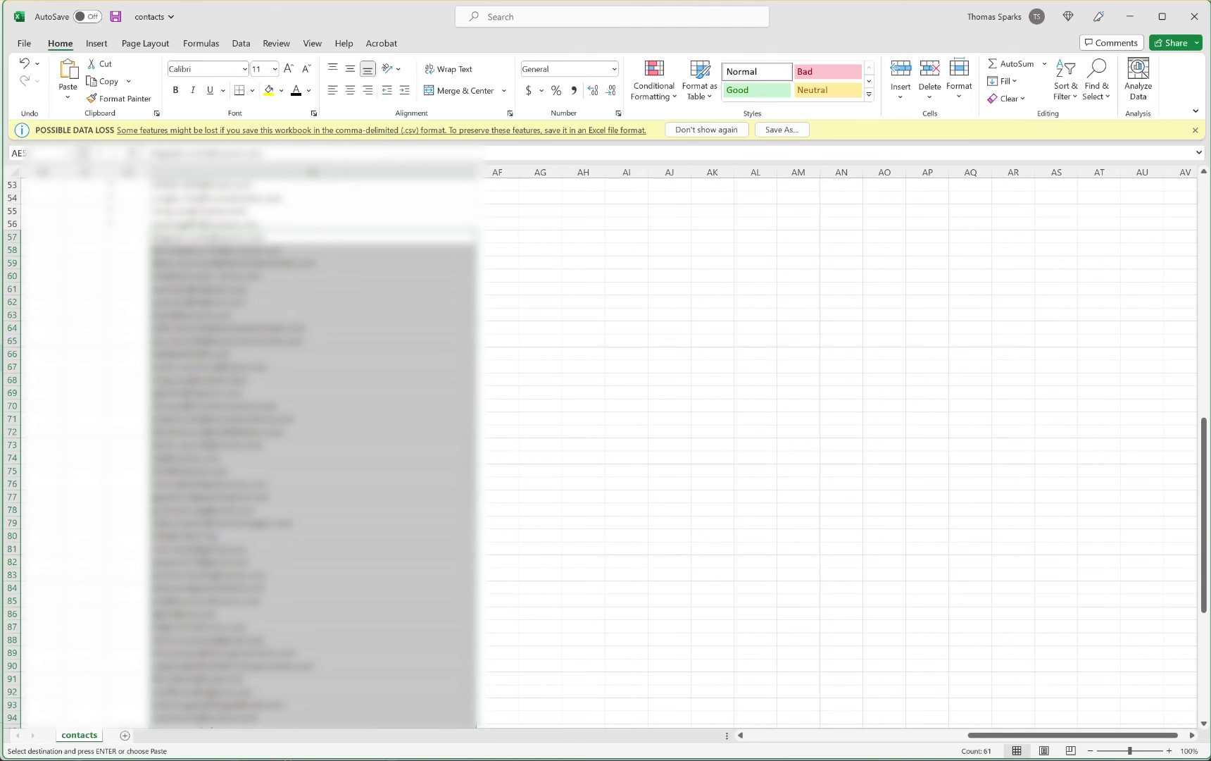
scroll(218, 328, up, 12)
scroll(317, 380, down, 2)
scroll(317, 380, up, 7)
Run Remove Duplicates on column AE with the selection expanded to the whole sheet; none found.
scroll(296, 203, up, 1)
click(306, 171)
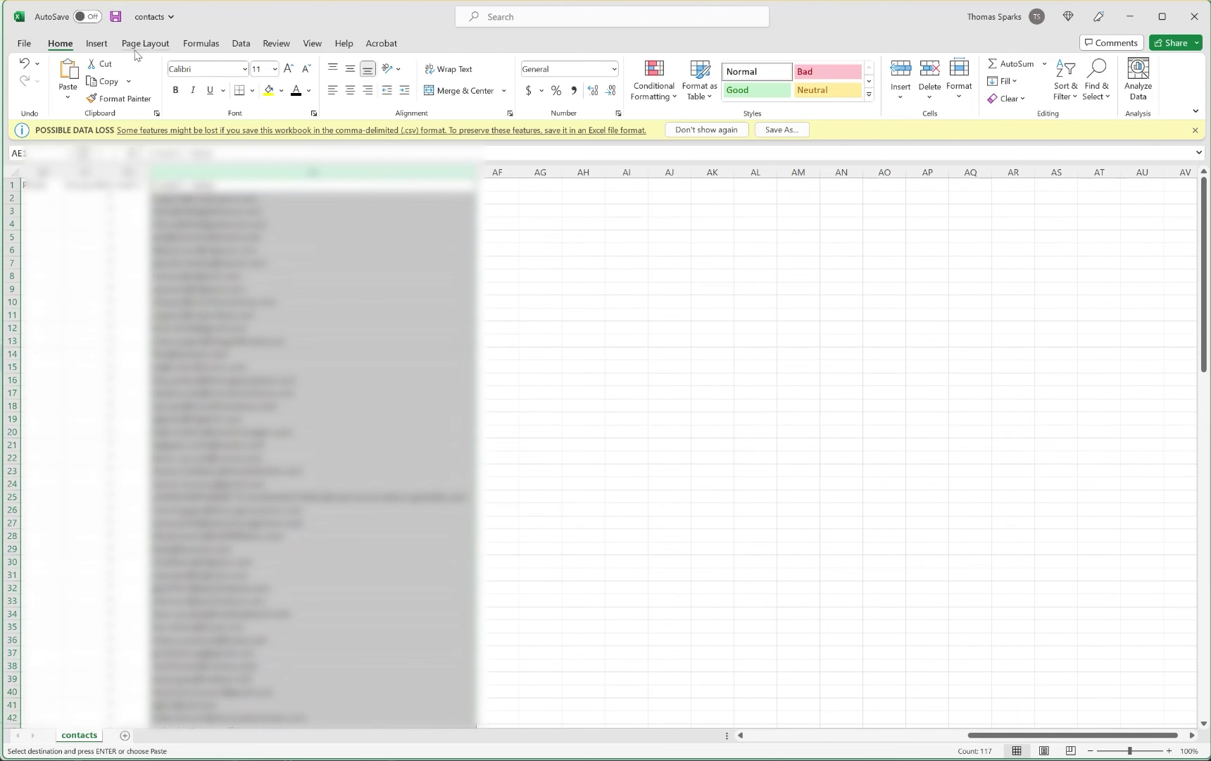
click(241, 45)
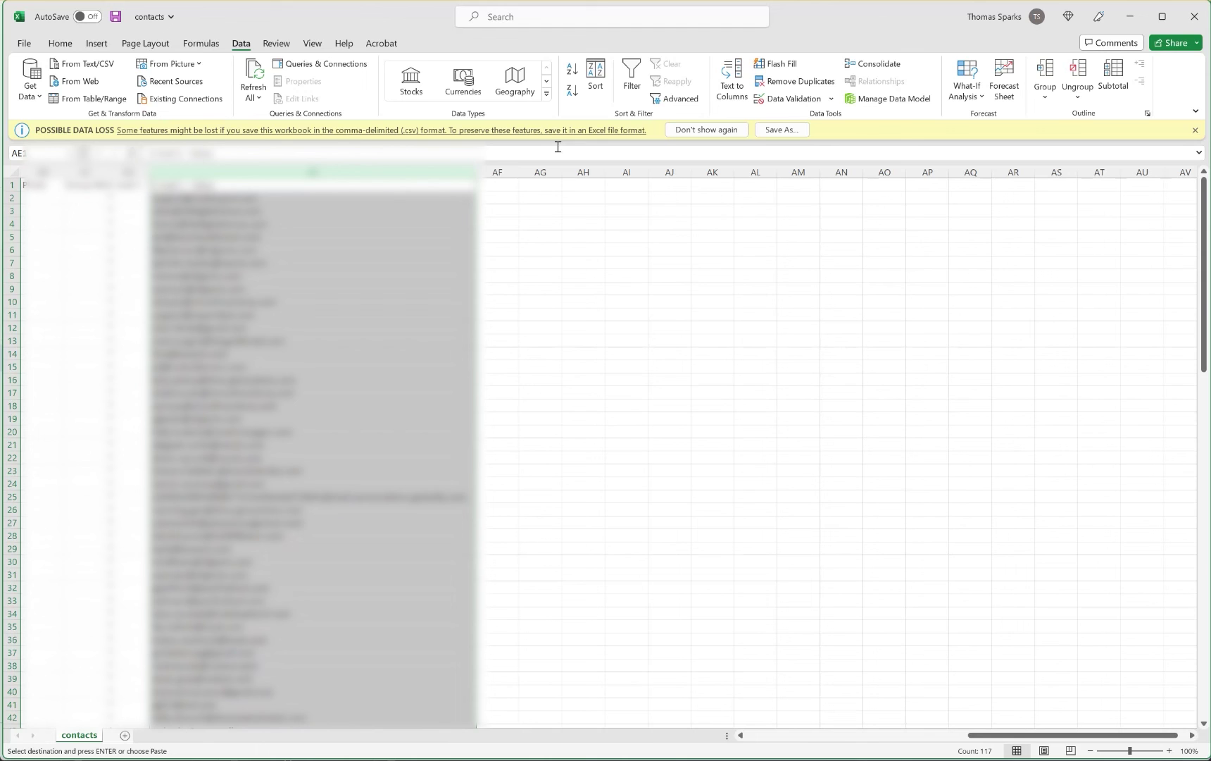
click(807, 83)
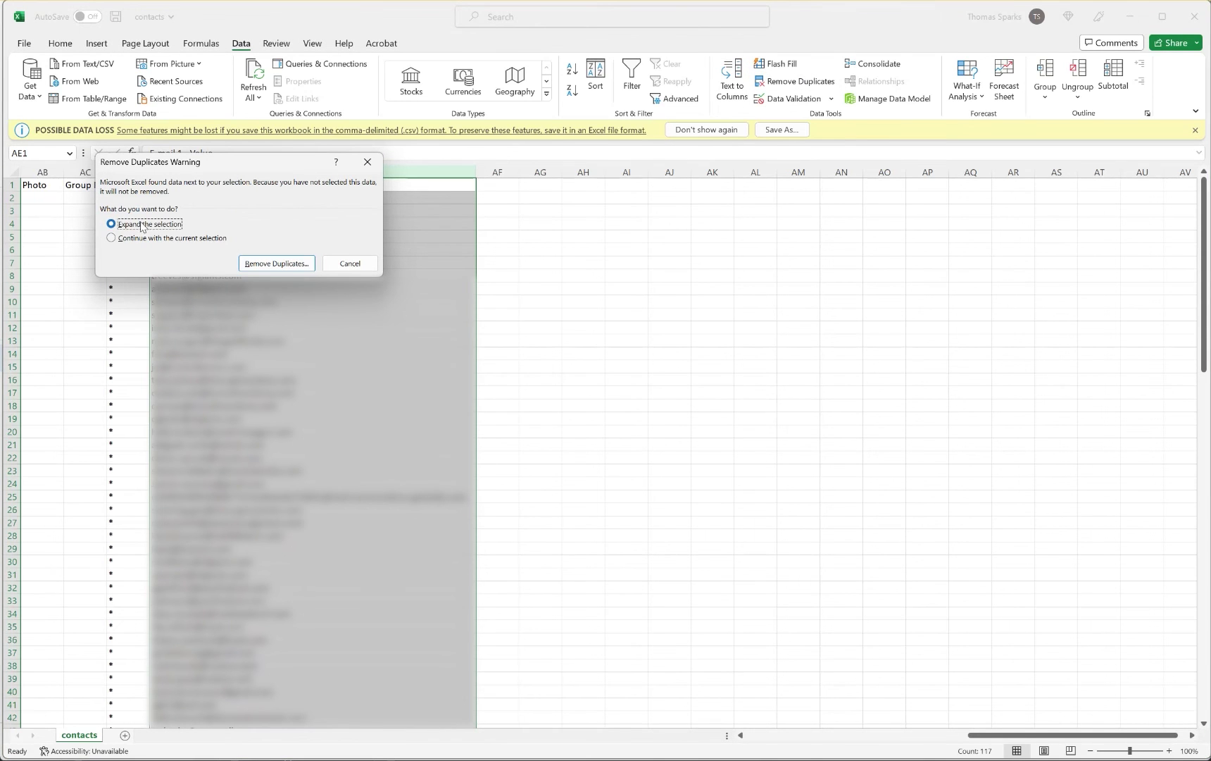
click(258, 263)
click(258, 306)
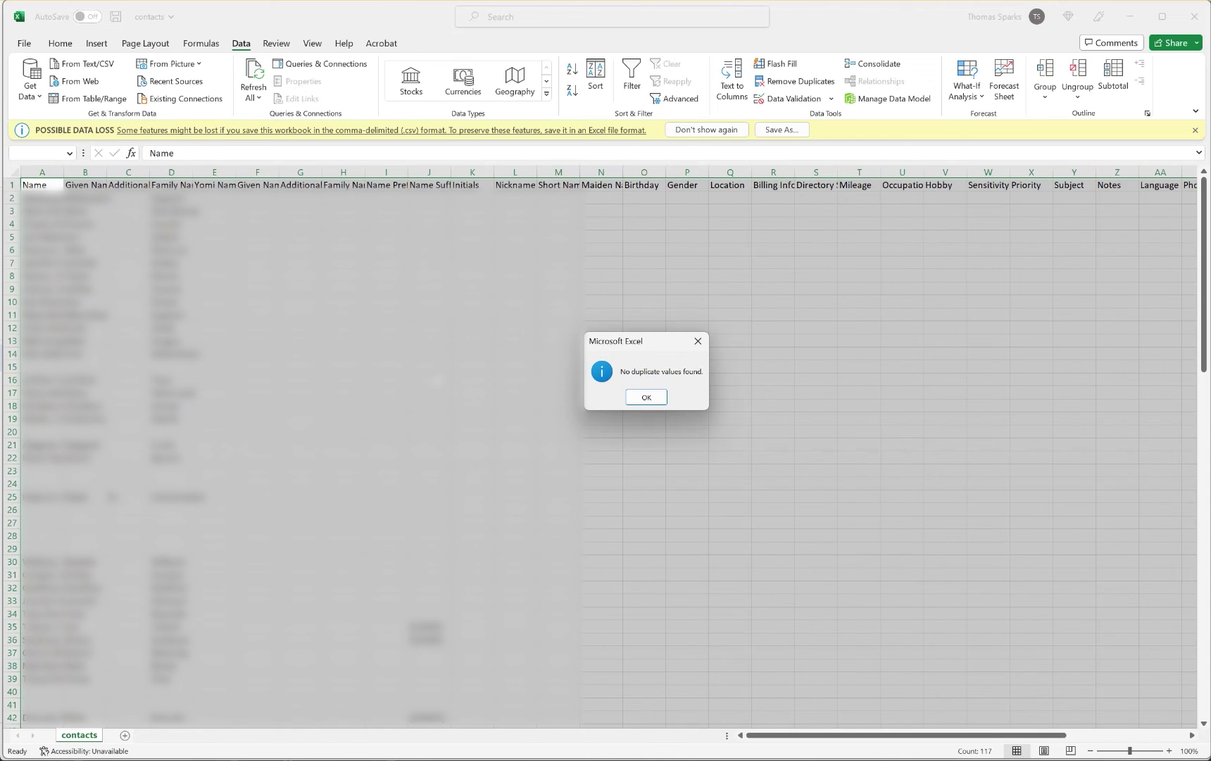
click(641, 404)
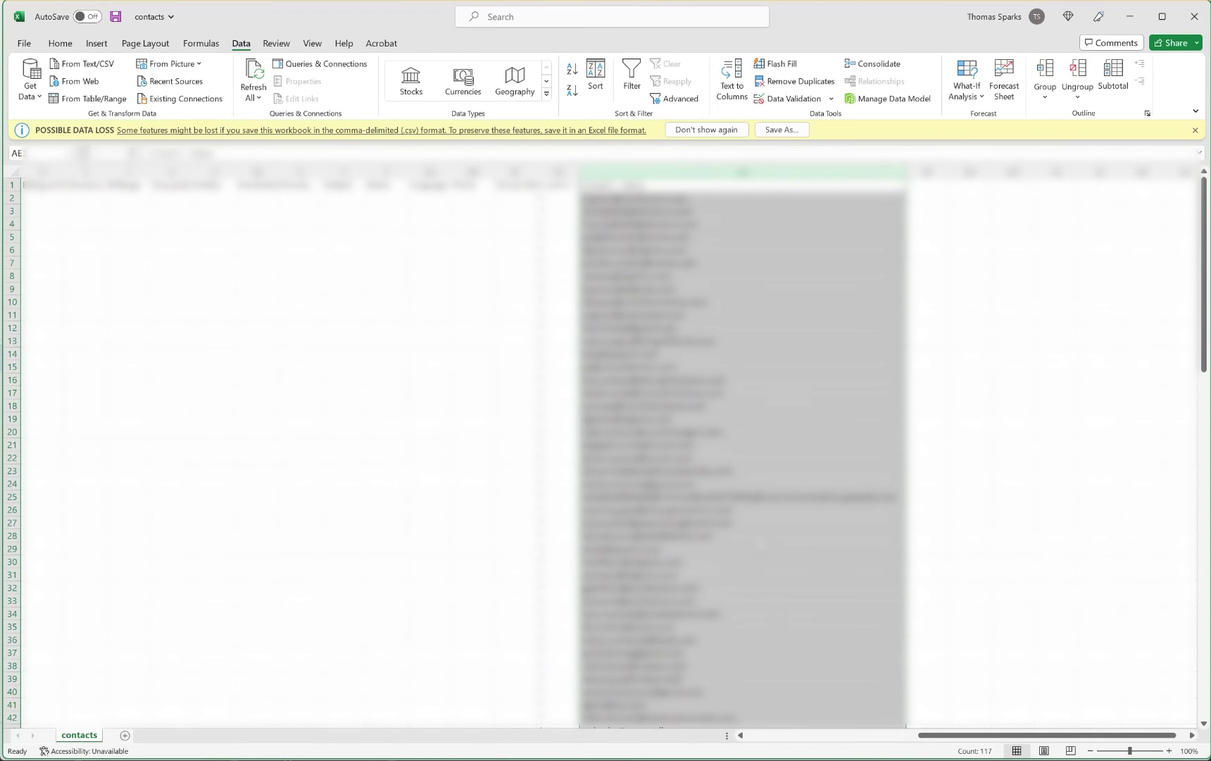
drag(643, 198, 642, 665)
scroll(642, 665, down, 16)
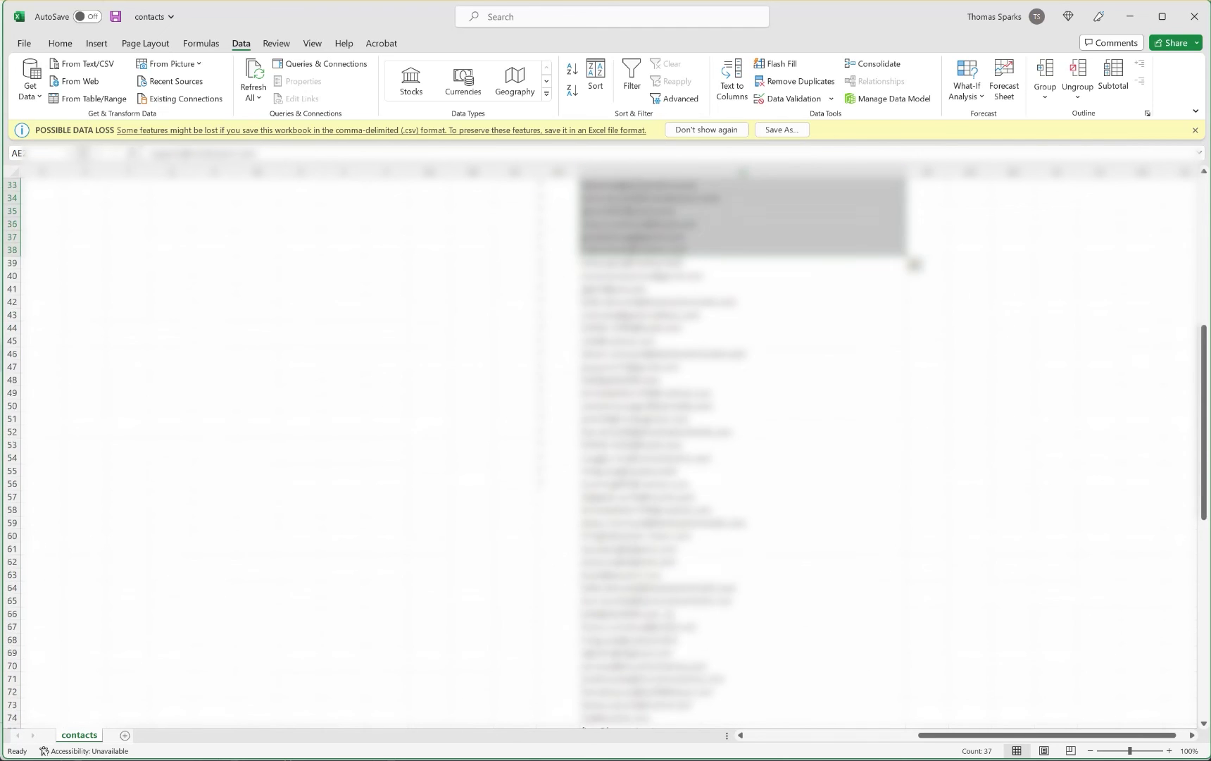
scroll(614, 600, down, 12)
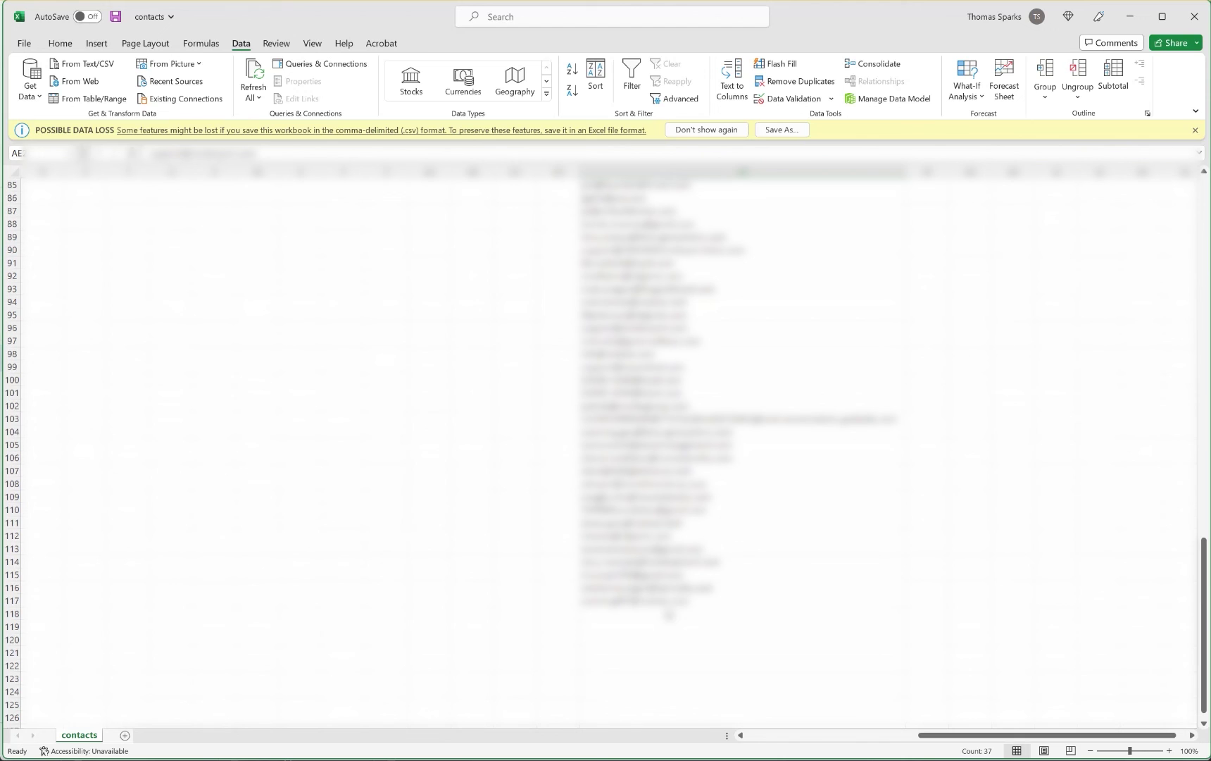
click(614, 600)
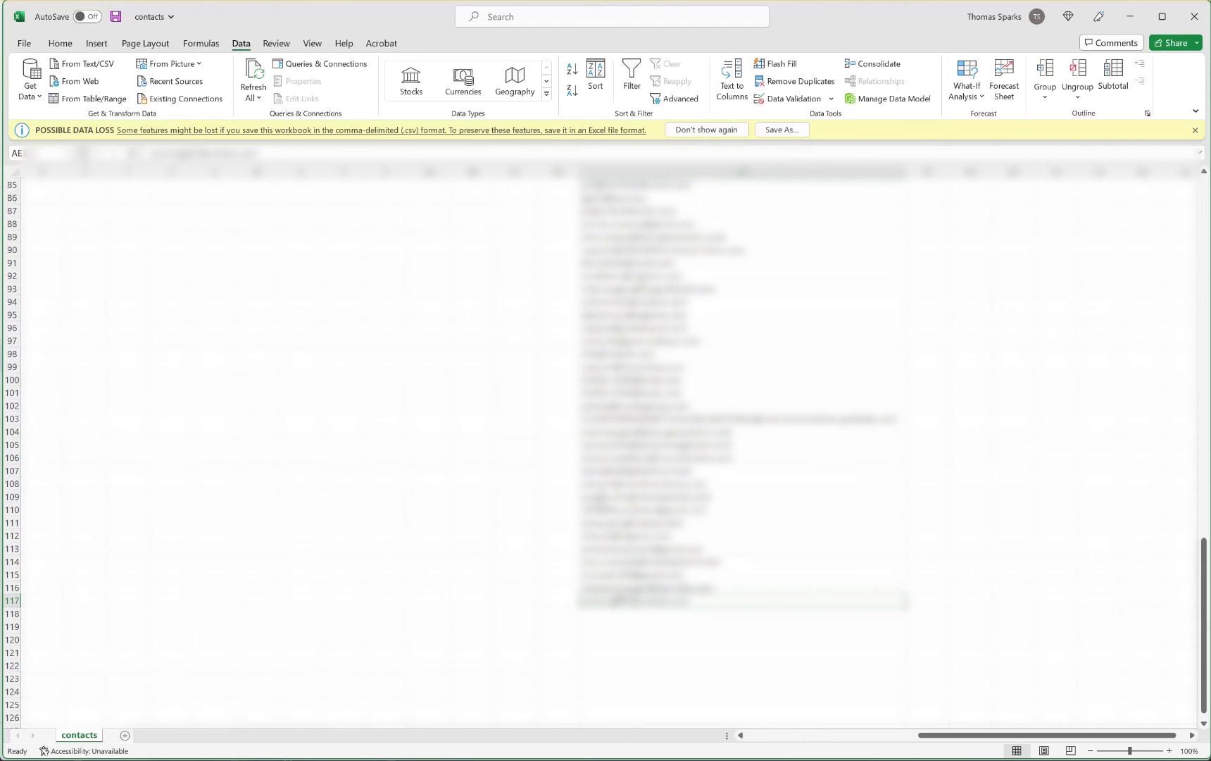